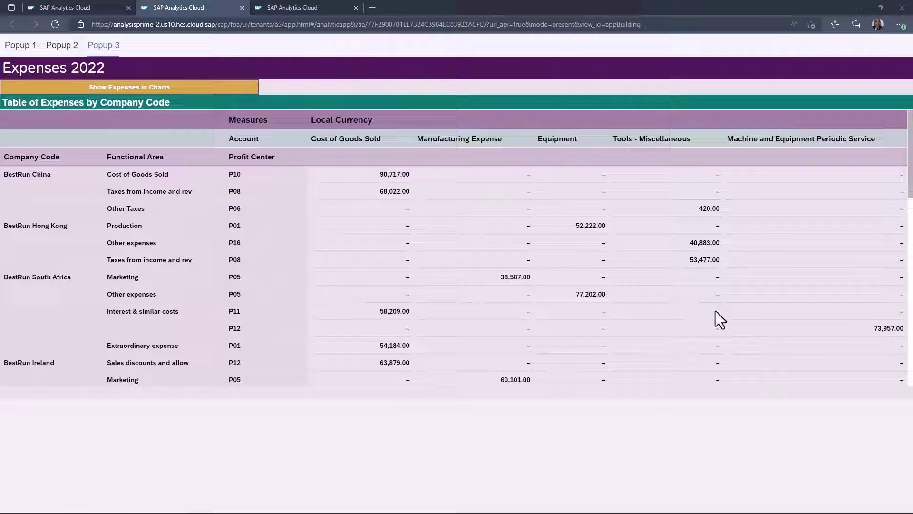
# - In the running app, open the expense charts popup with Show Expenses in Charts and dismiss it
pyautogui.click(123, 88)
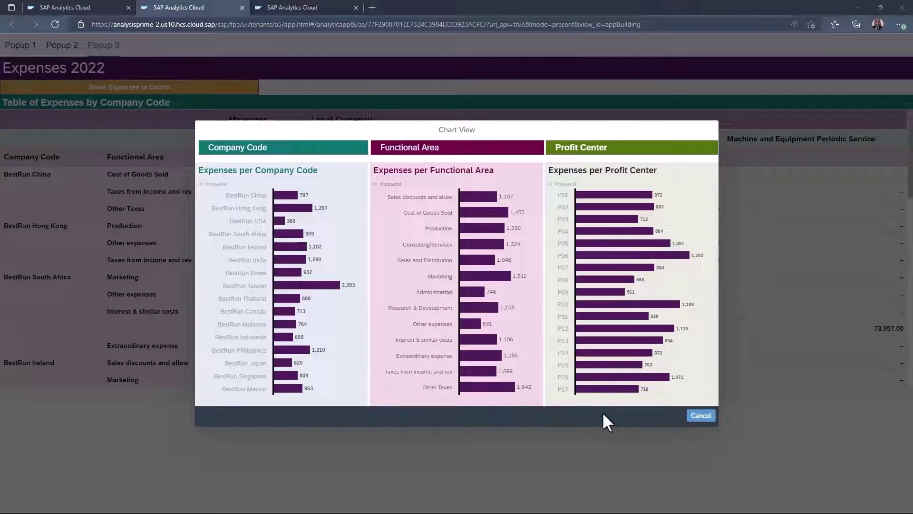
pyautogui.click(701, 415)
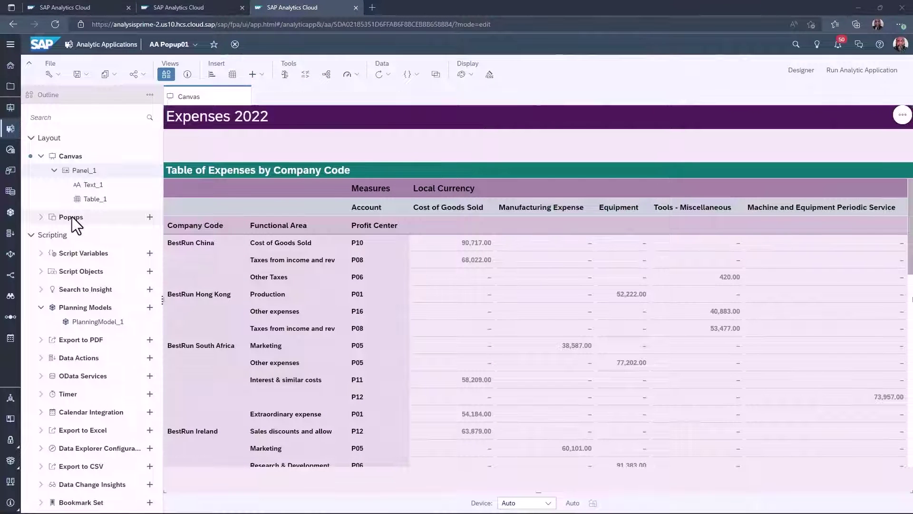
# - Add Popup_1 from the Outline, select its canvas, and show its Designer styling properties
pyautogui.click(150, 217)
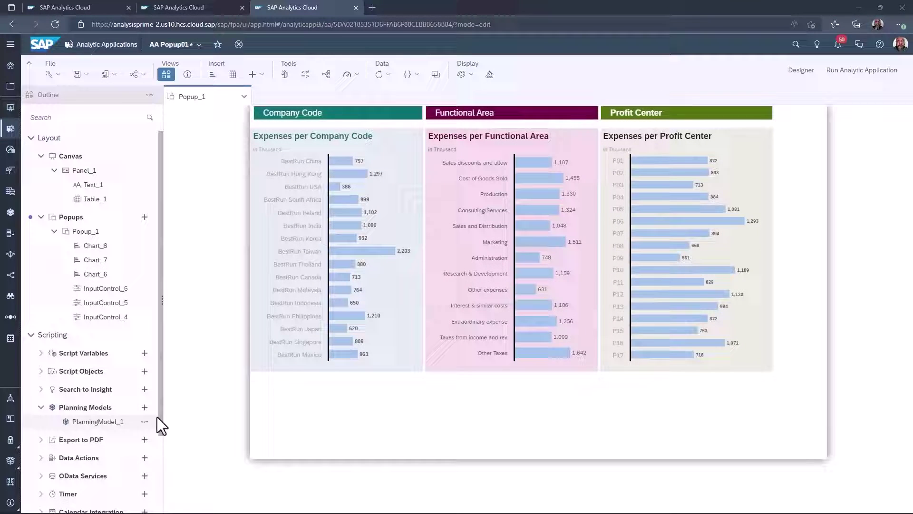
pyautogui.click(623, 185)
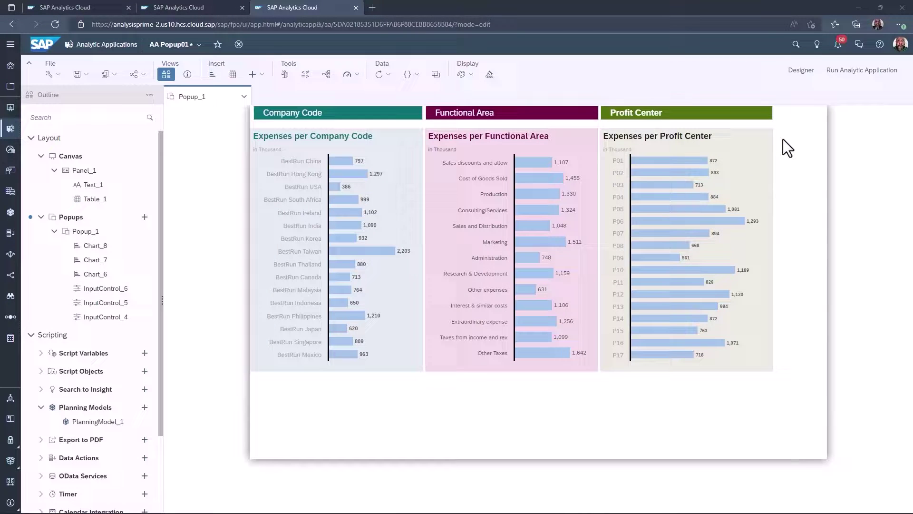
pyautogui.click(802, 71)
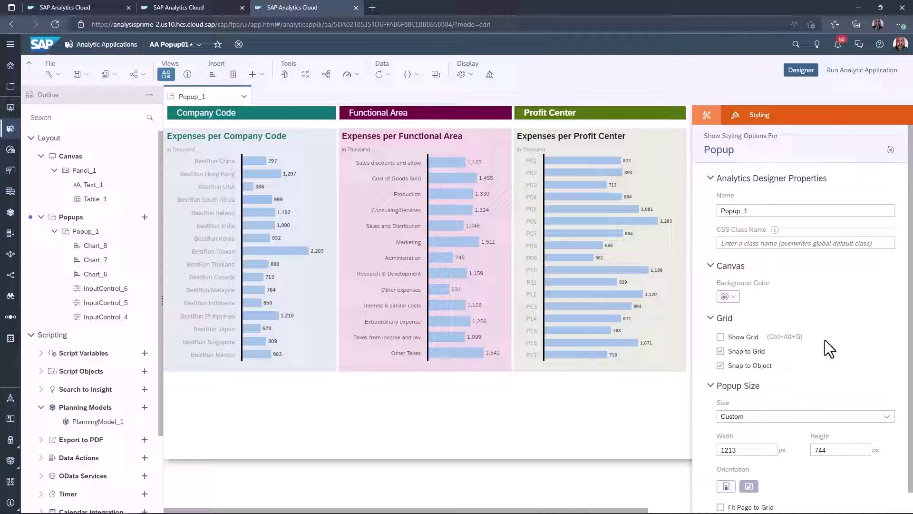
# - Set Popup_1's size to 1100 px wide and 600 px high
pyautogui.scroll(-1, 761, 292)
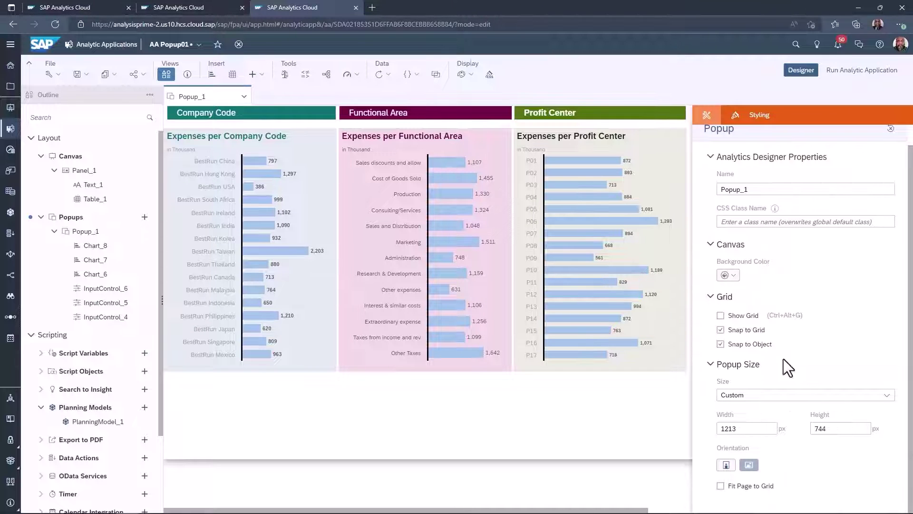
pyautogui.doubleClick(739, 431)
pyautogui.write('1100')
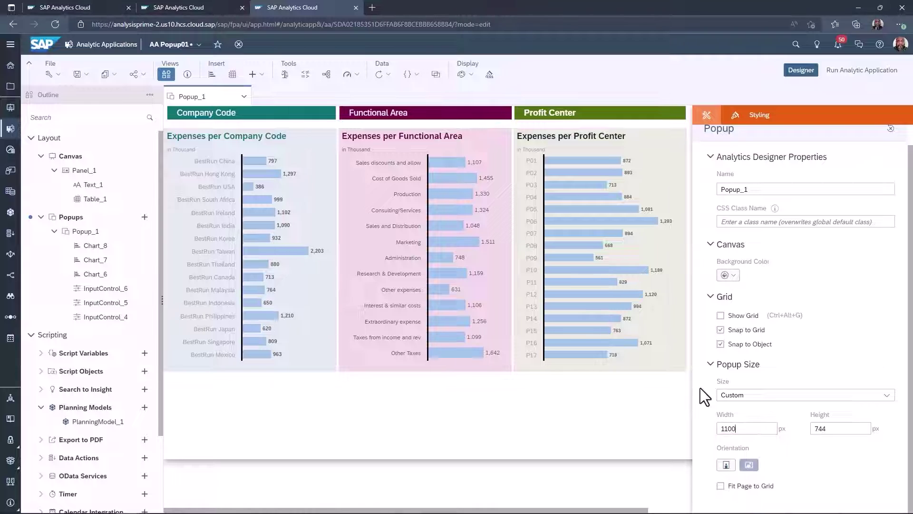
pyautogui.press('Return')
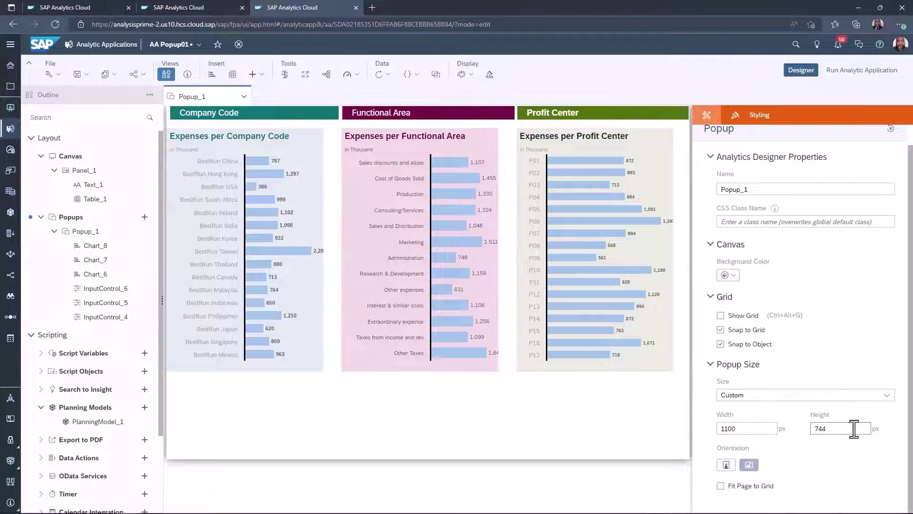
pyautogui.doubleClick(836, 430)
pyautogui.write('600')
pyautogui.press('Return')
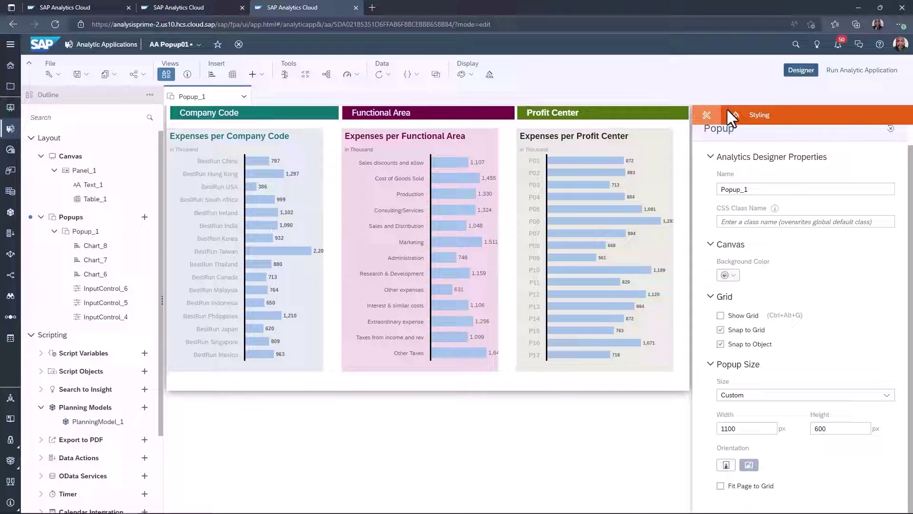
# - Enable header & footer, title the popup 'Chart View', and remove the Cancel footer button
pyautogui.click(700, 115)
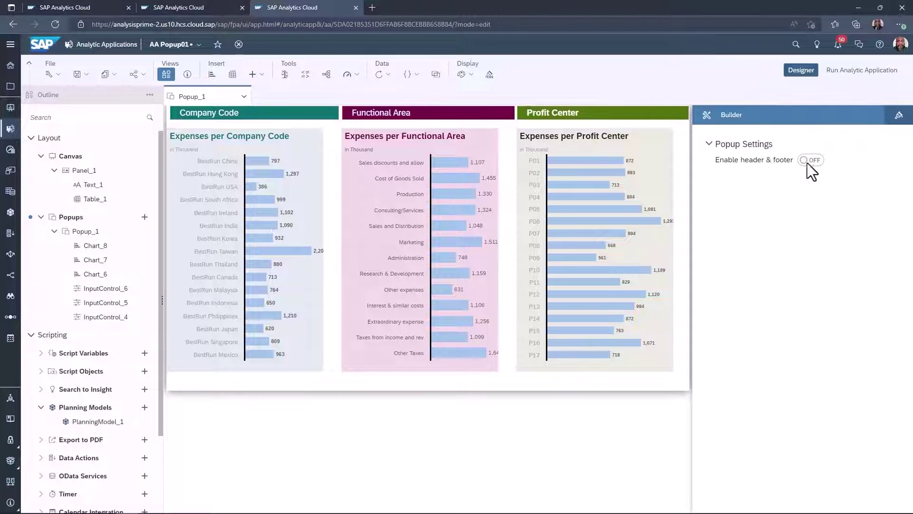
pyautogui.click(811, 162)
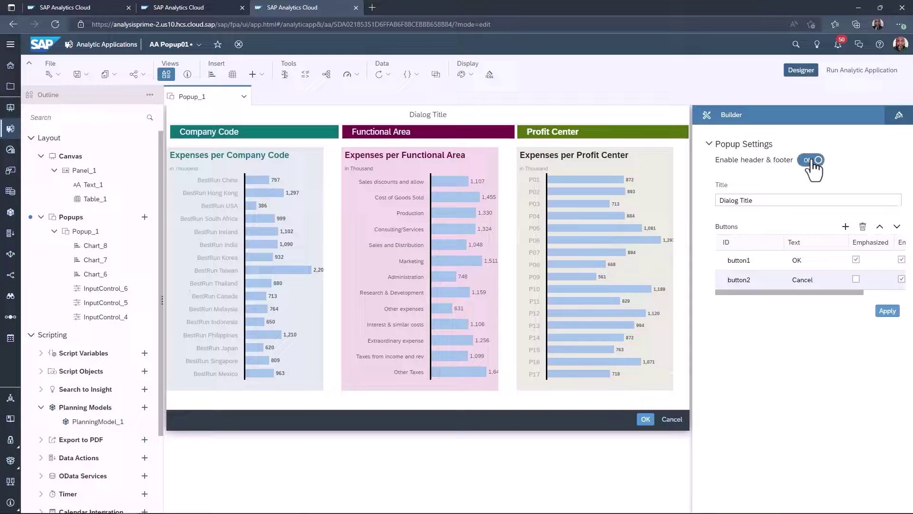
pyautogui.click(738, 200)
pyautogui.tripleClick(739, 200)
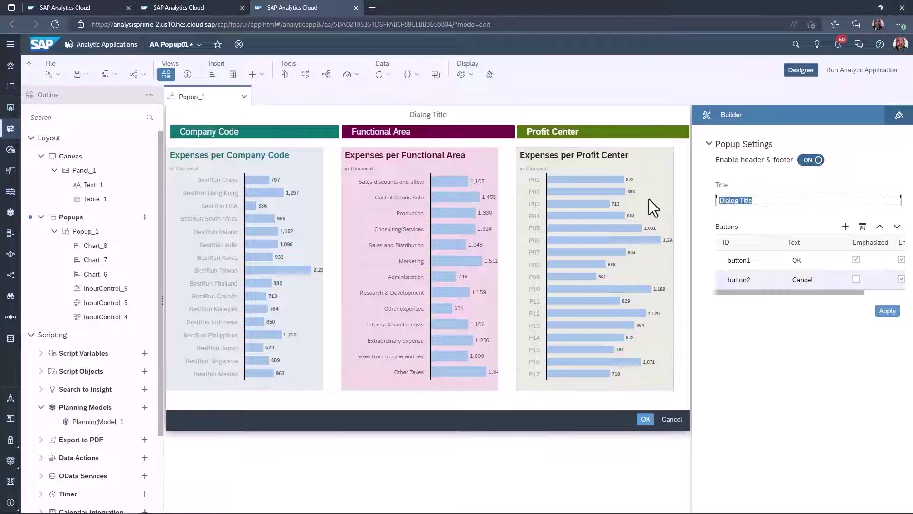
pyautogui.write('Cha')
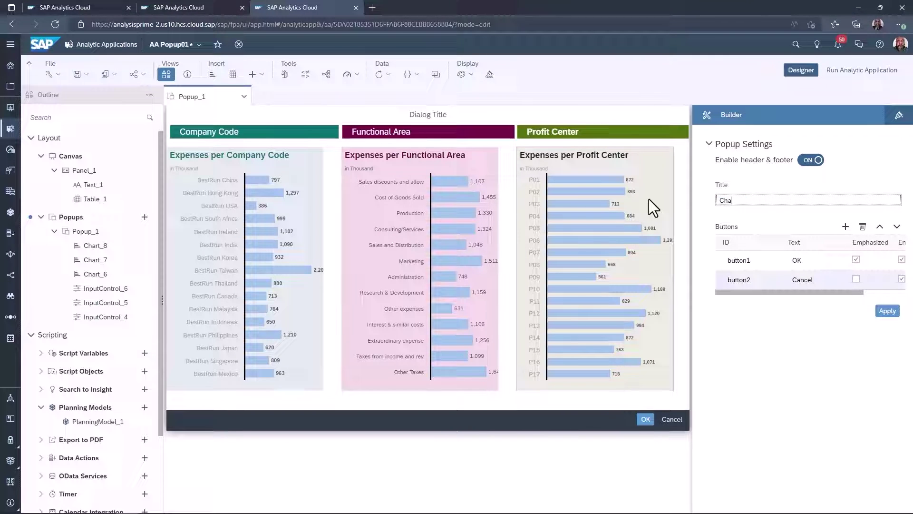
pyautogui.write('rt View')
pyautogui.click(891, 263)
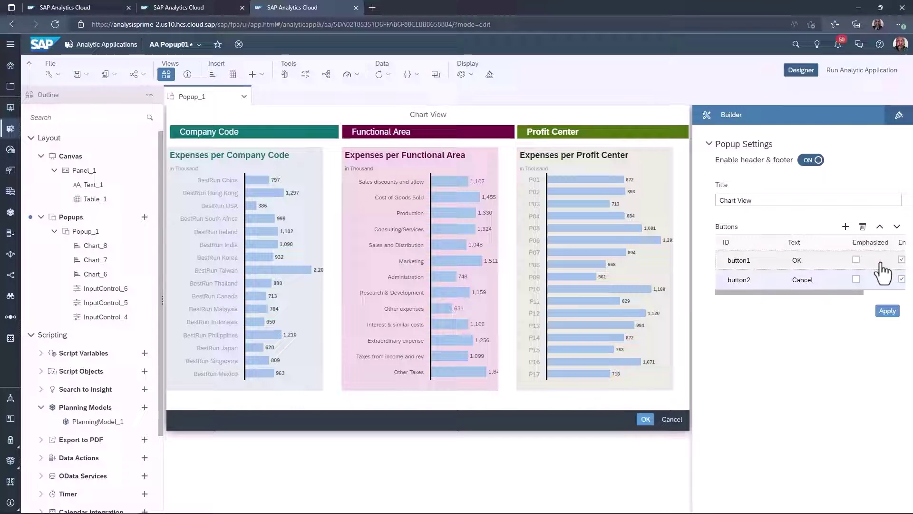
pyautogui.click(862, 227)
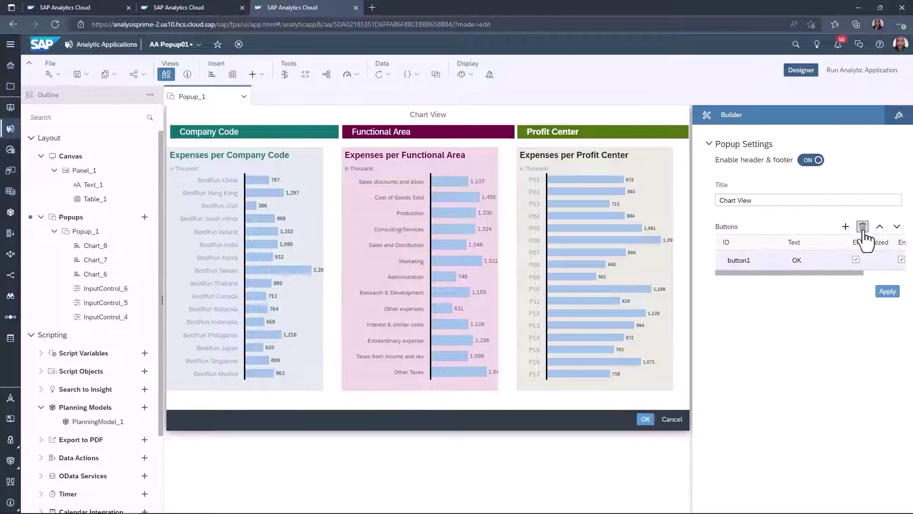
pyautogui.click(887, 292)
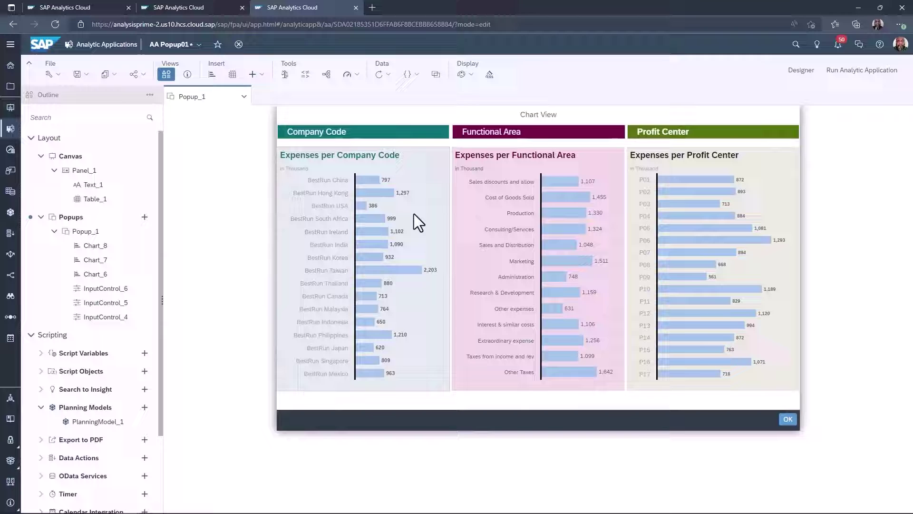
# - Insert a button on the main canvas below the Expenses 2022 title
pyautogui.click(68, 155)
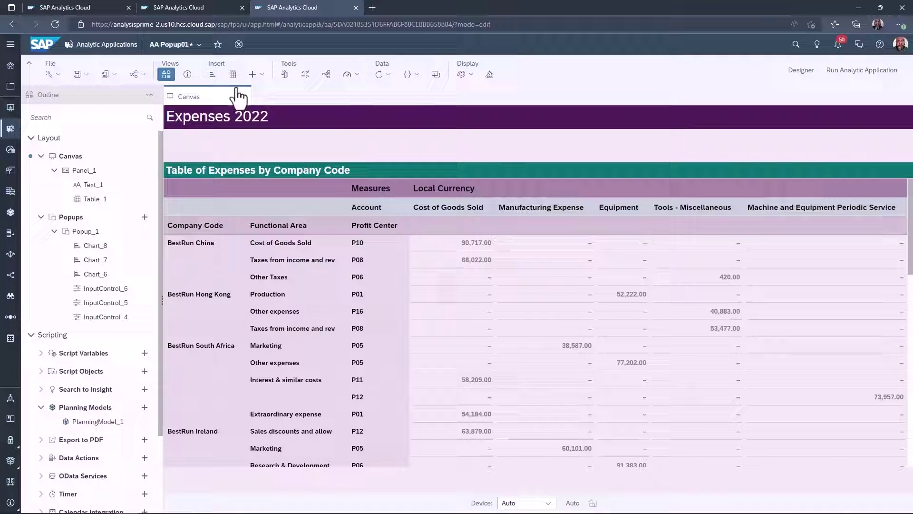
pyautogui.click(254, 74)
pyautogui.click(284, 243)
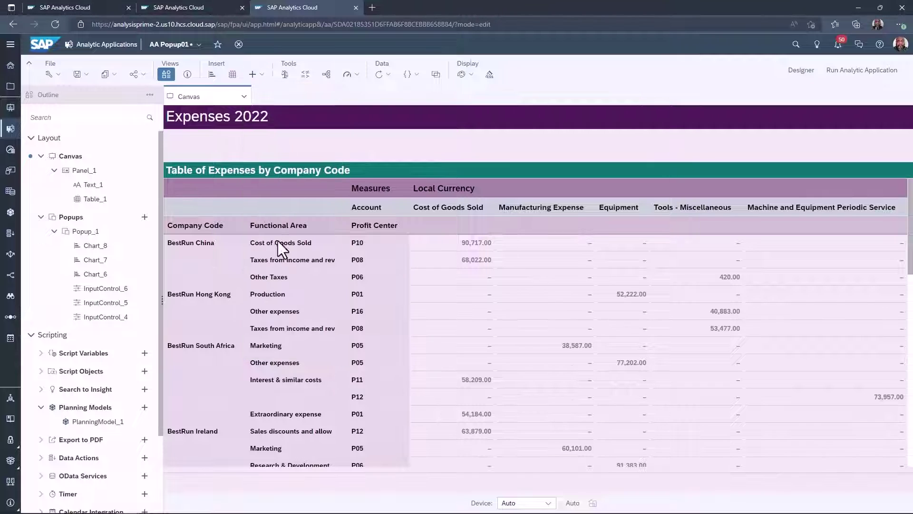
pyautogui.moveTo(209, 120); pyautogui.dragTo(385, 155)
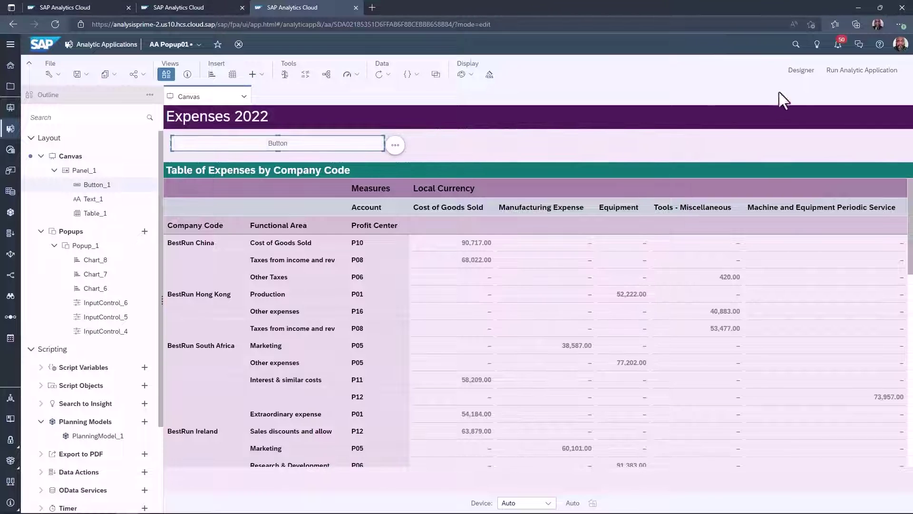
# - Label the button 'Show Expenses in Charts', widen it to 480 px, and run the application
pyautogui.click(801, 70)
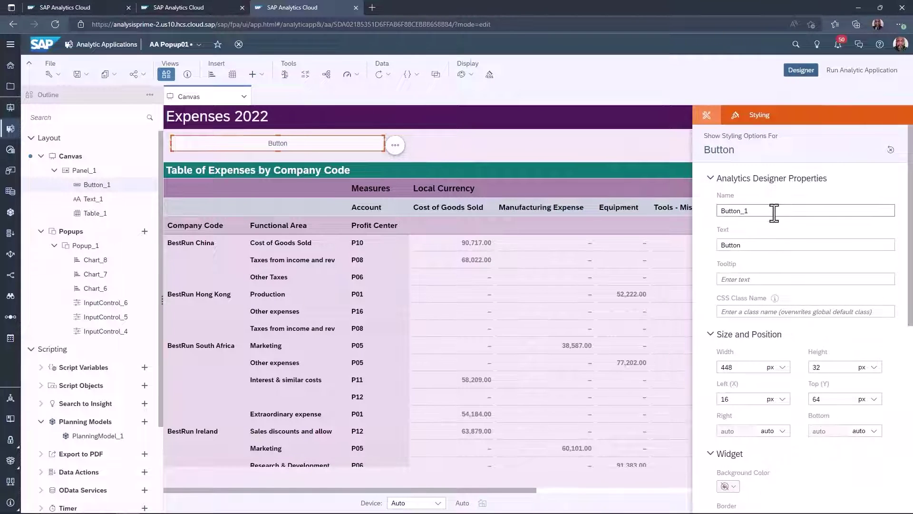
pyautogui.doubleClick(764, 245)
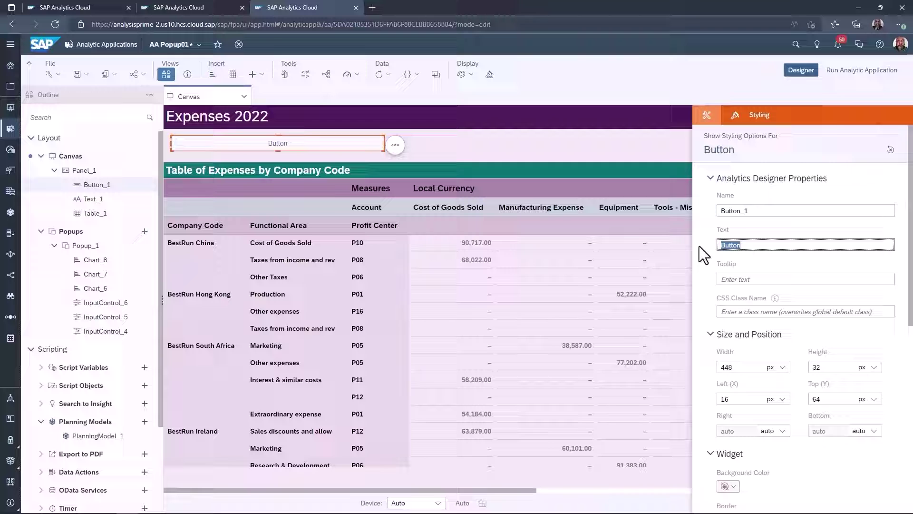
pyautogui.write('Show Expenses in Charts')
pyautogui.press('Return')
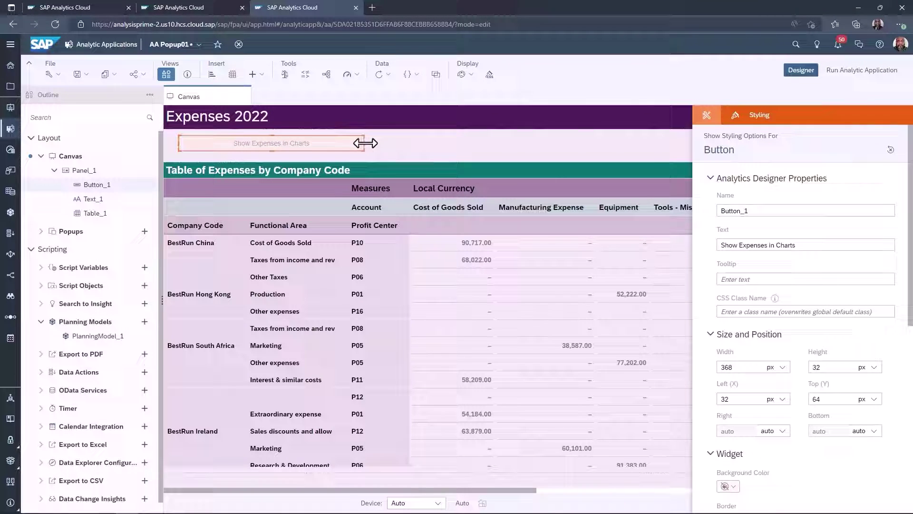
pyautogui.moveTo(392, 144); pyautogui.dragTo(407, 145)
pyautogui.click(854, 71)
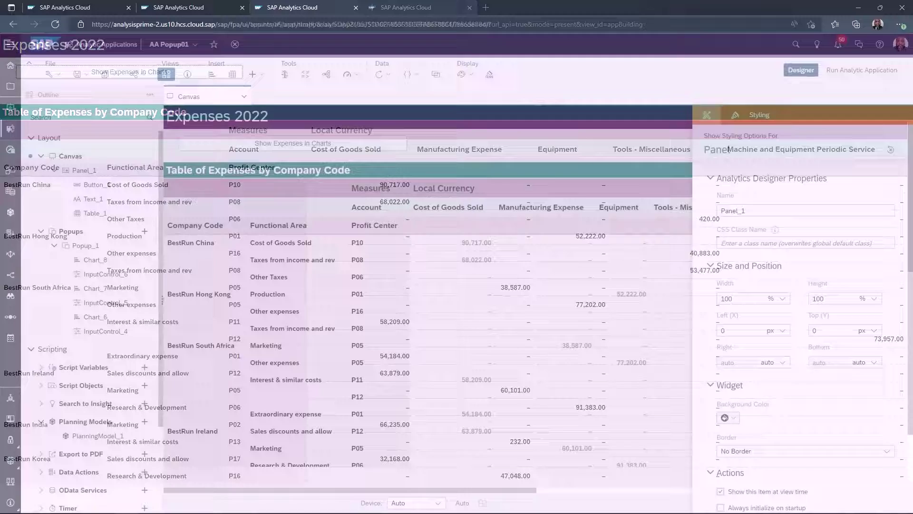
# - Close the run tab and open the onClick script editor for Button_1
pyautogui.hotkey('ctrl', 'w')
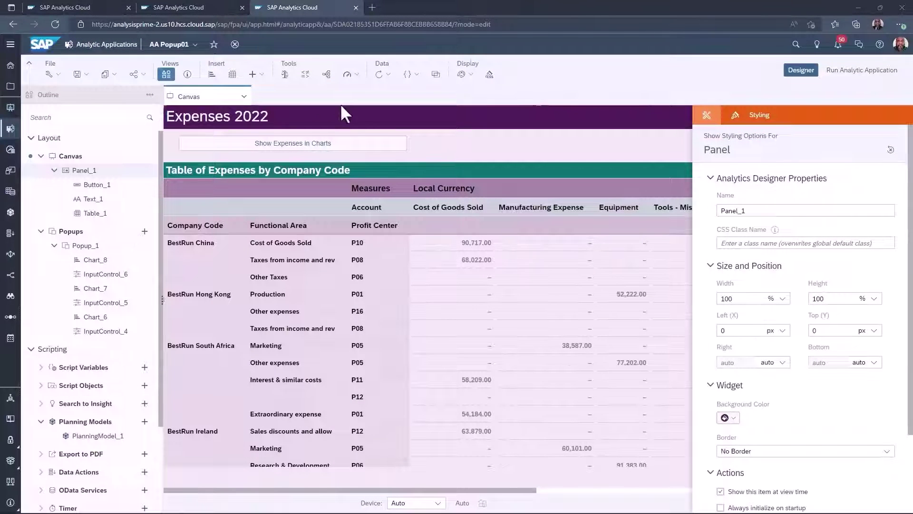
pyautogui.click(401, 141)
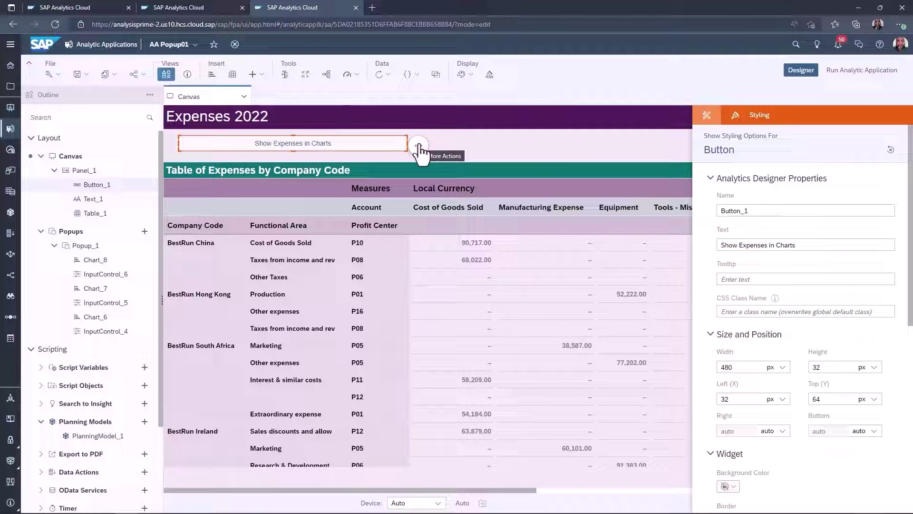
pyautogui.click(418, 146)
pyautogui.moveTo(490, 146)
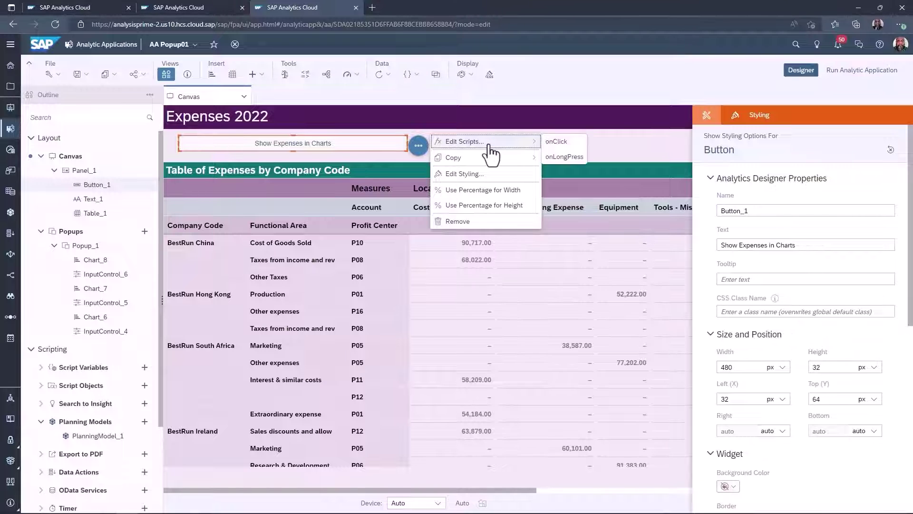
pyautogui.click(560, 142)
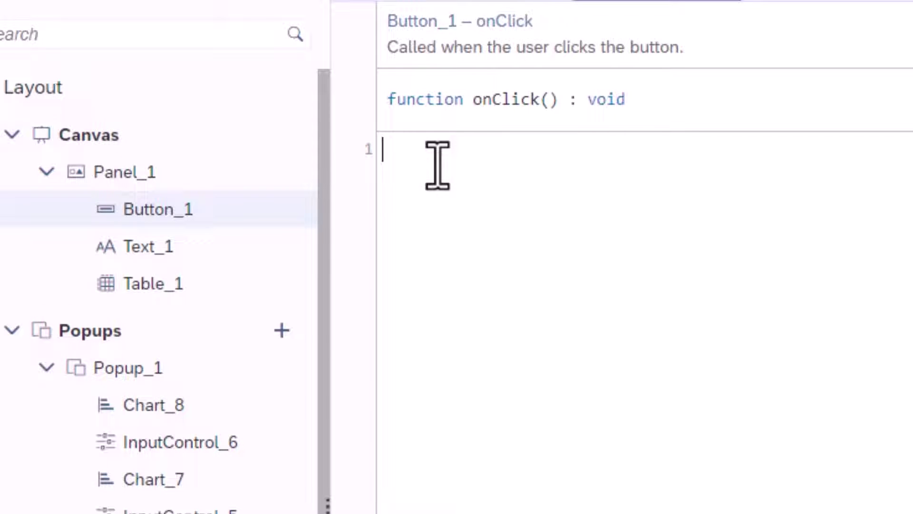
# - Write the onClick script Popup_1.open(); using autocomplete for the open method
pyautogui.write('Popup')
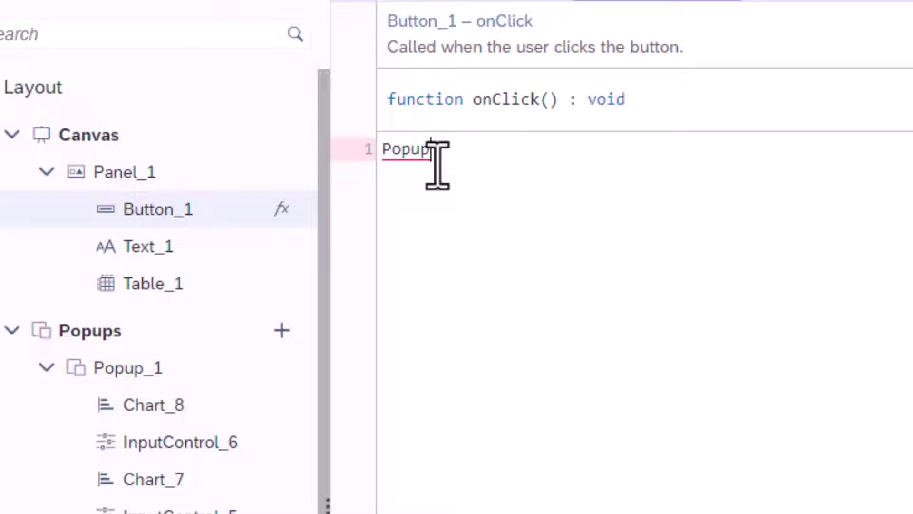
pyautogui.write('_1')
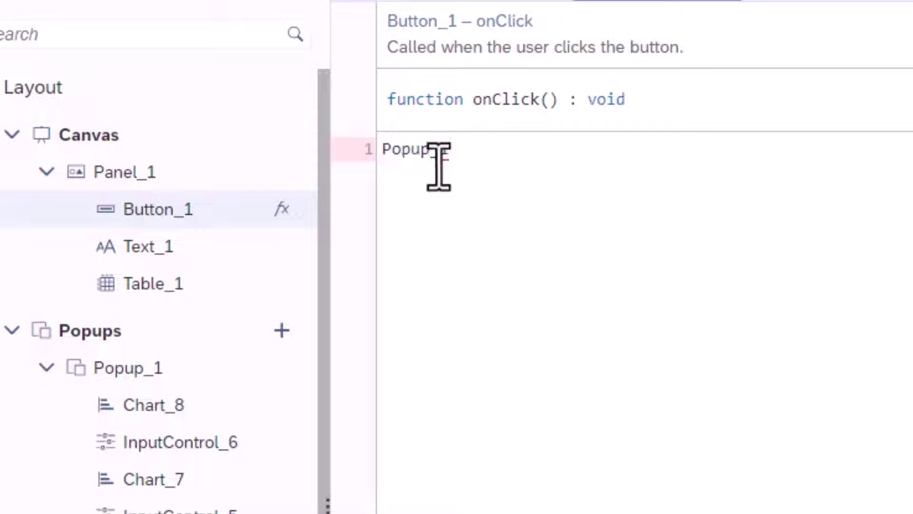
pyautogui.write('.')
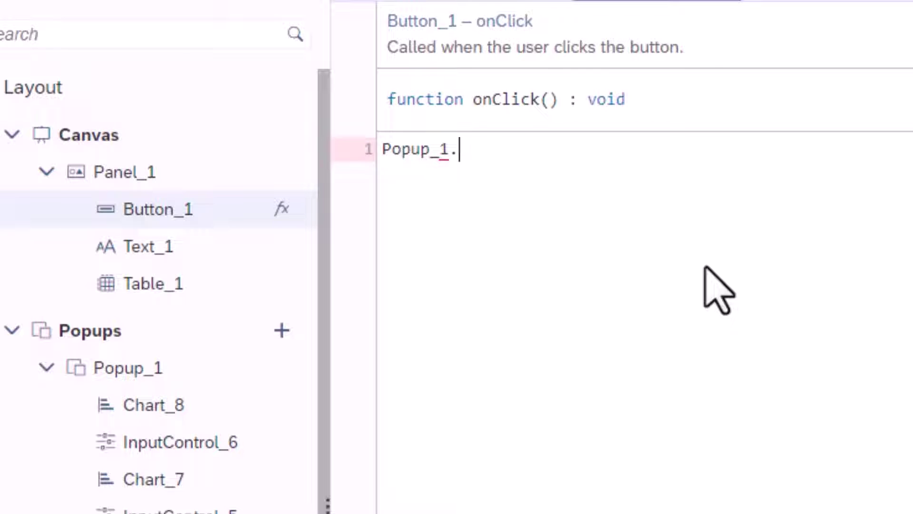
pyautogui.hotkey('ctrl', 'space')
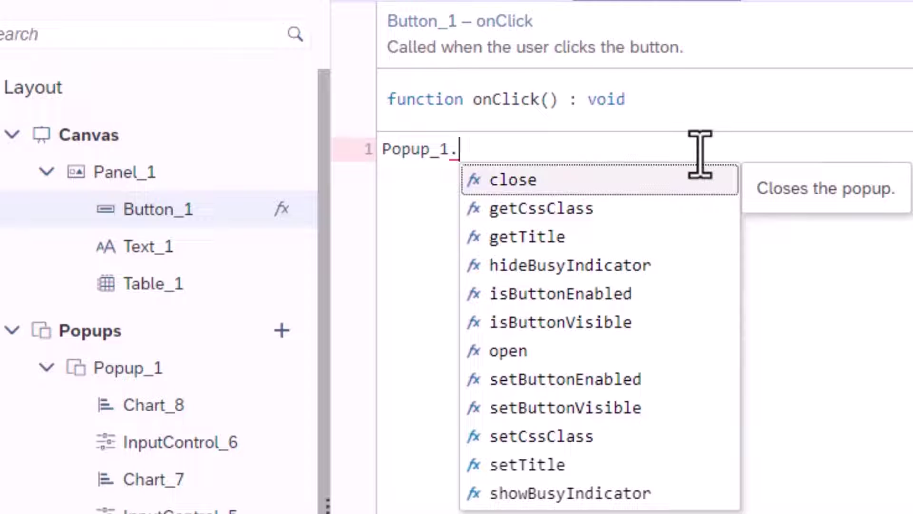
pyautogui.write('open')
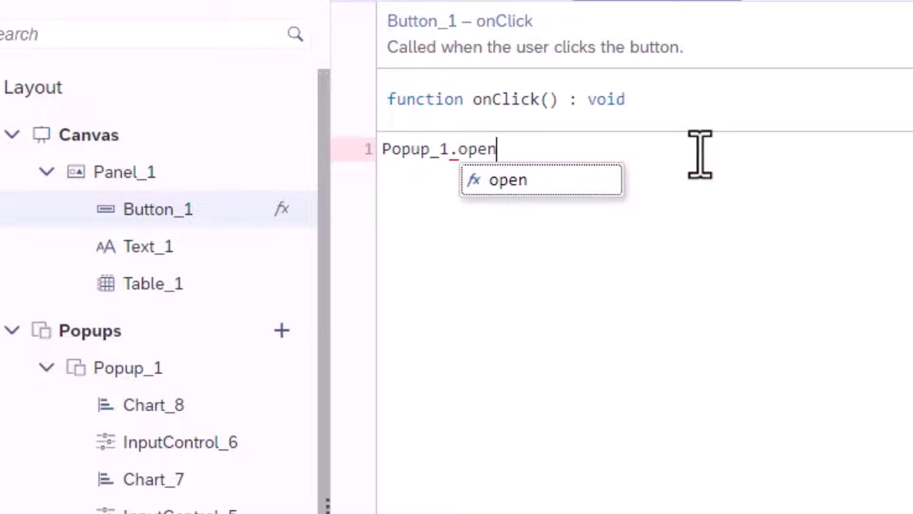
pyautogui.write('(')
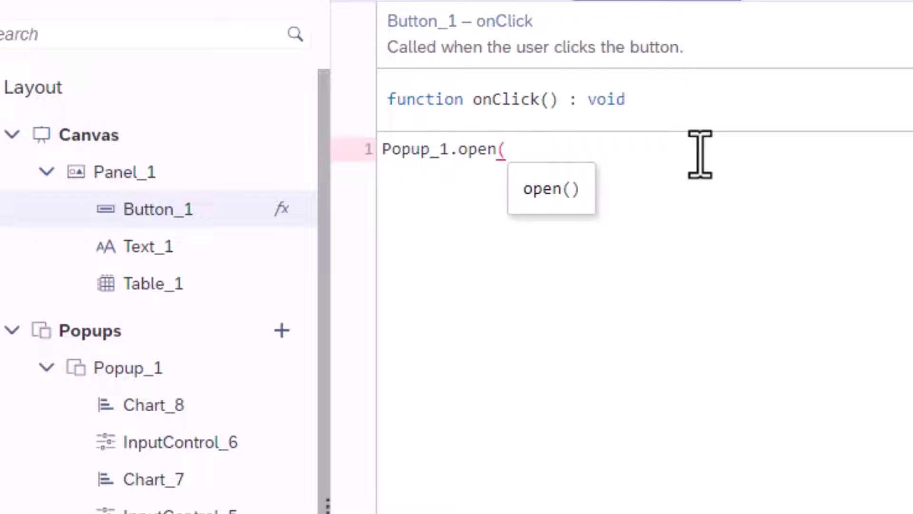
pyautogui.write(');')
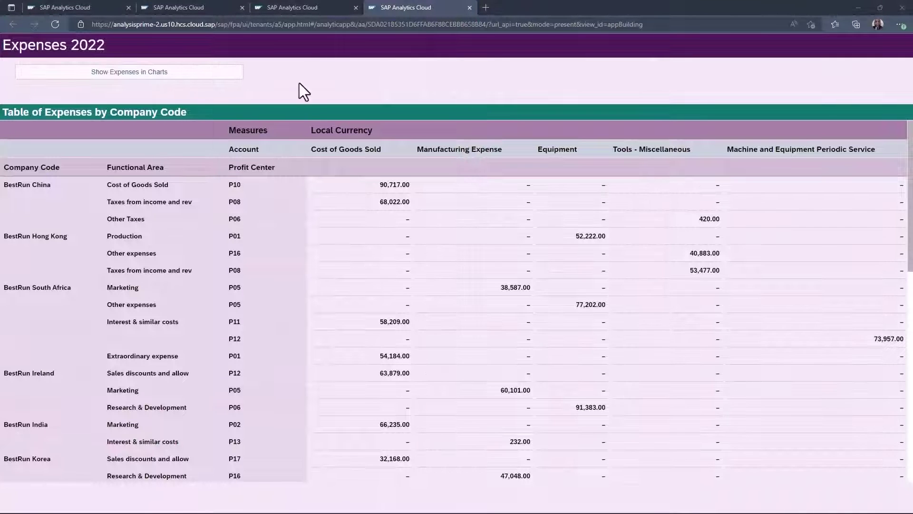
# - Click Show Expenses in Charts in the running app to confirm the Chart View popup appears
pyautogui.click(190, 73)
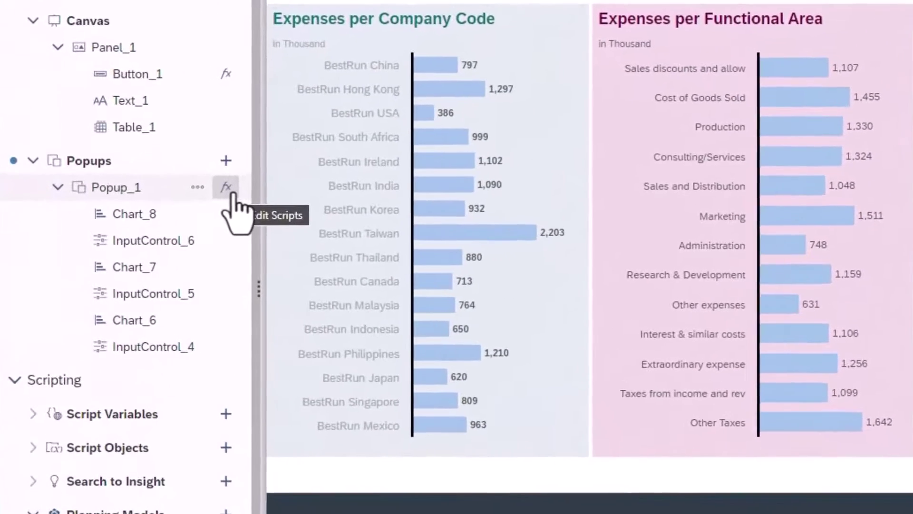
# - Set Popup_1's footer button script to Popup_1.close(); and save the application
pyautogui.click(184, 217)
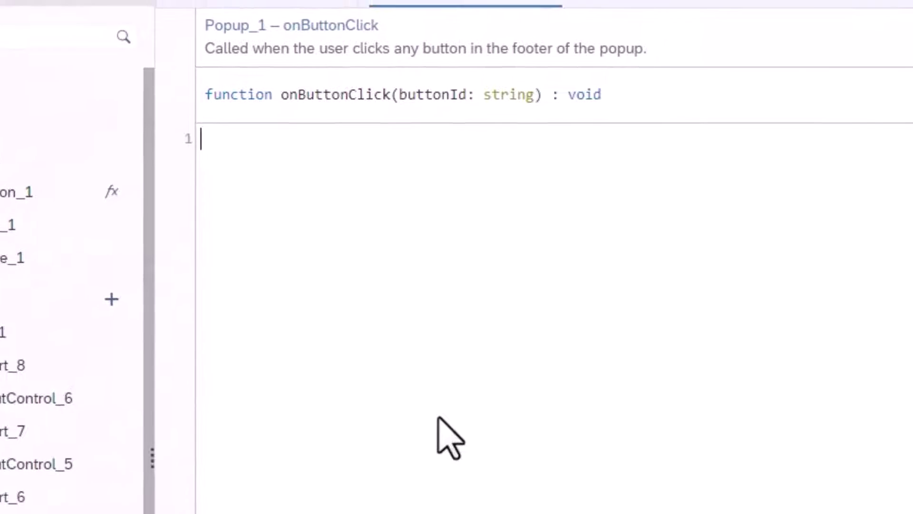
pyautogui.write('Popup_1.')
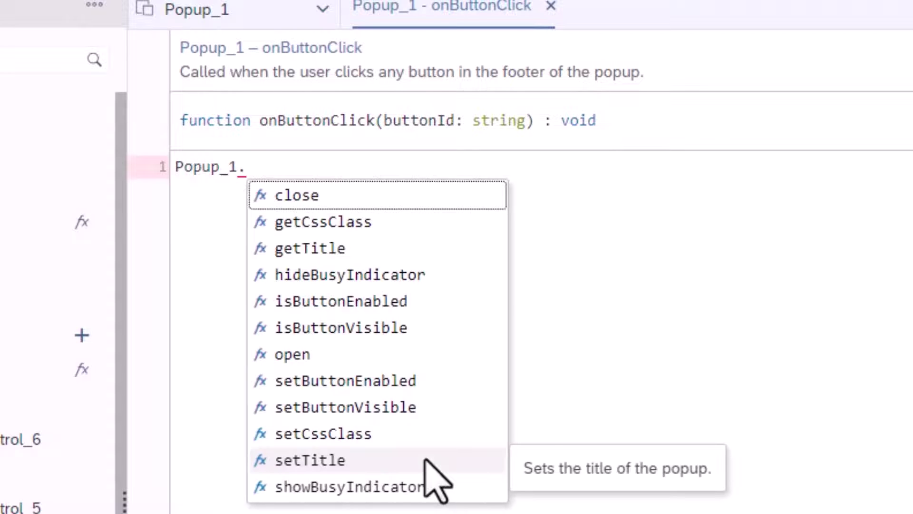
pyautogui.click(400, 202)
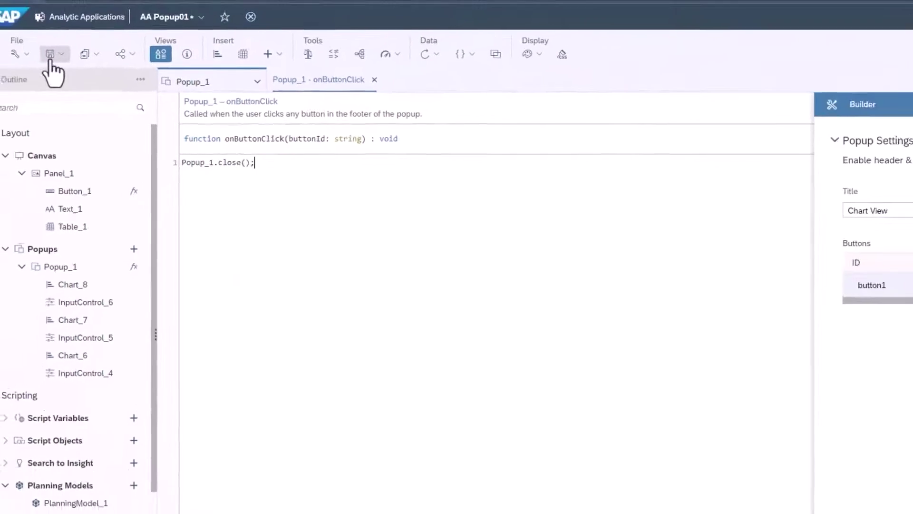
pyautogui.click(49, 53)
pyautogui.click(51, 74)
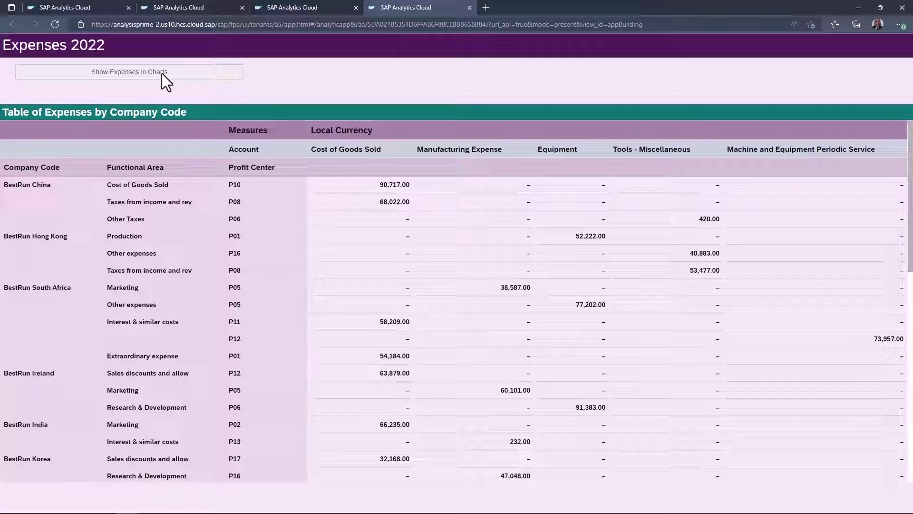
# - Open the Chart View popup, close it with OK, then reopen it to verify
pyautogui.click(162, 73)
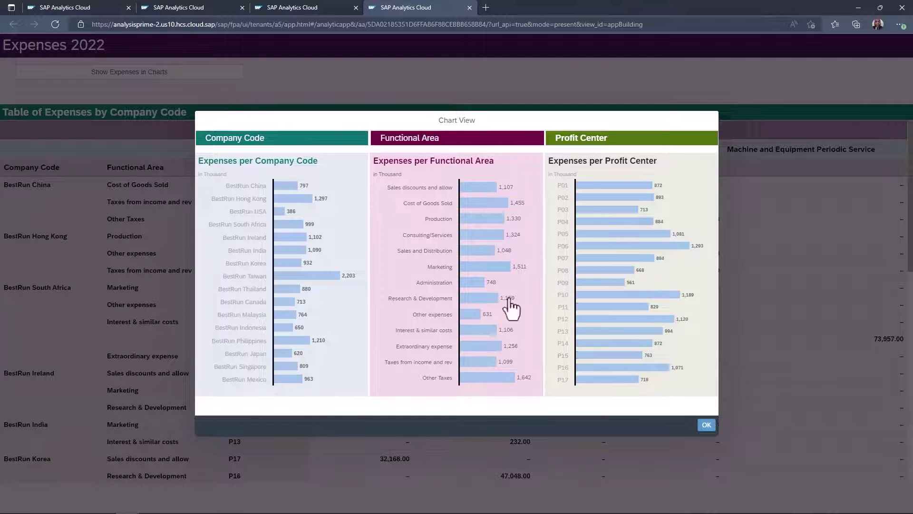
pyautogui.click(707, 425)
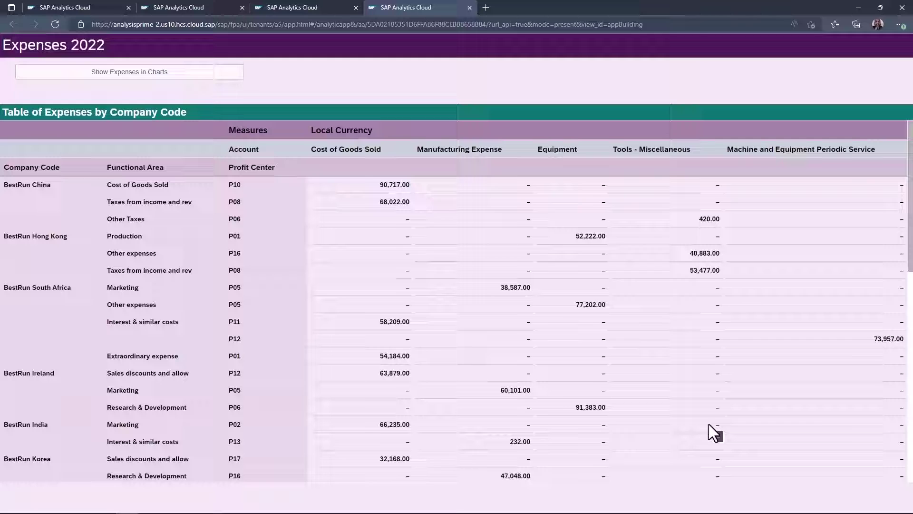
pyautogui.click(141, 74)
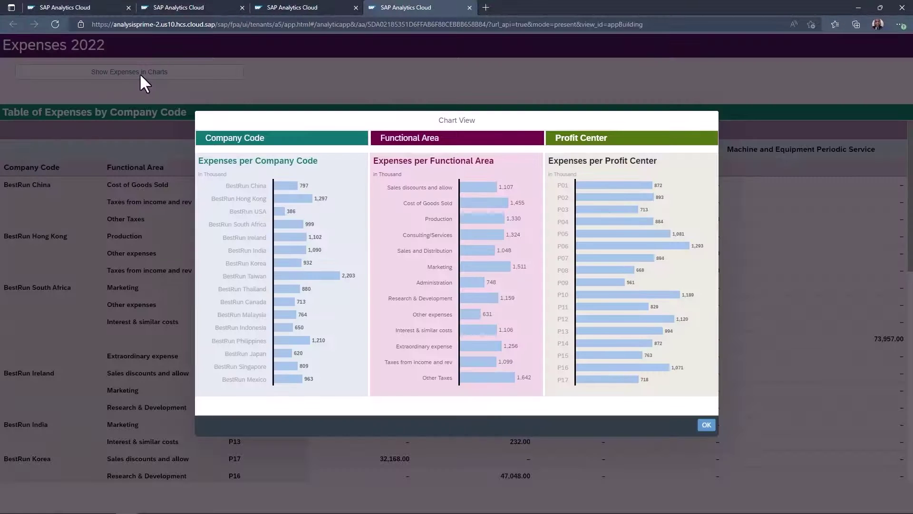
pyautogui.click(707, 425)
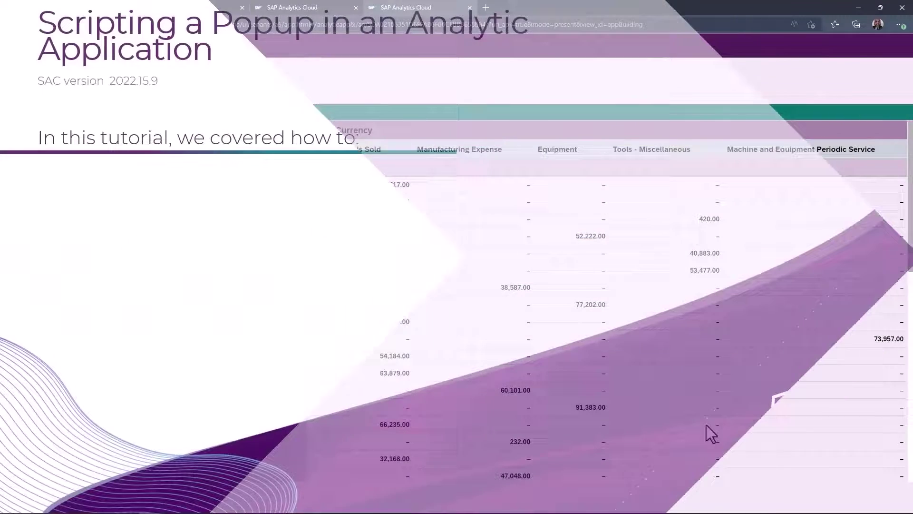